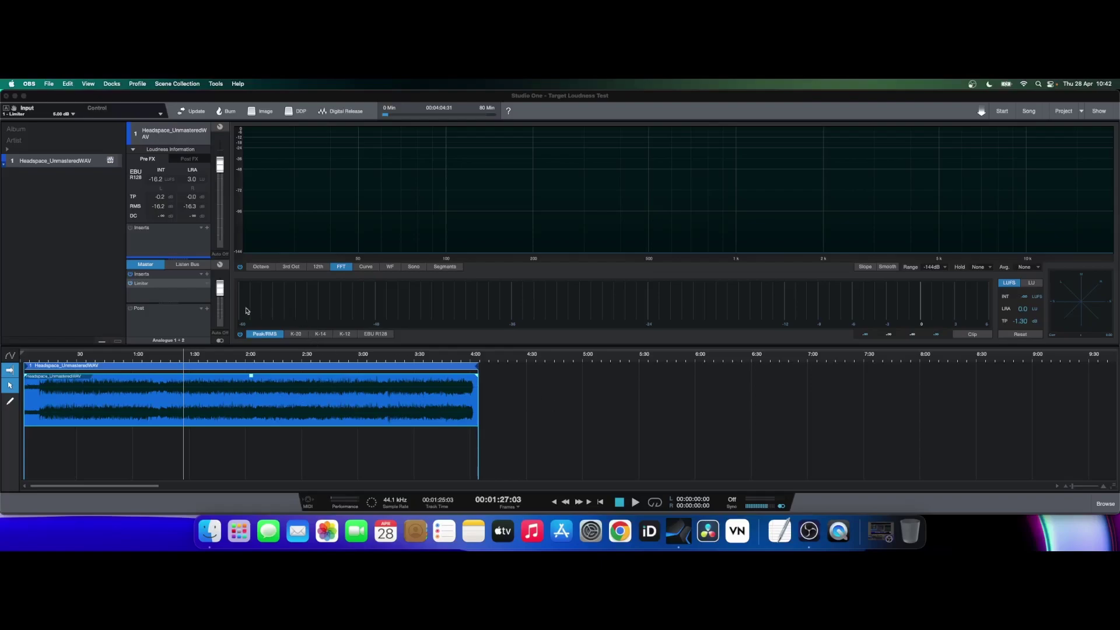
- Review the master Limiter's settings, then examine the Post FX loudness information of the Headspace_UnmasteredWAV track
{"action": "double_click", "coordinate": [175, 287]}
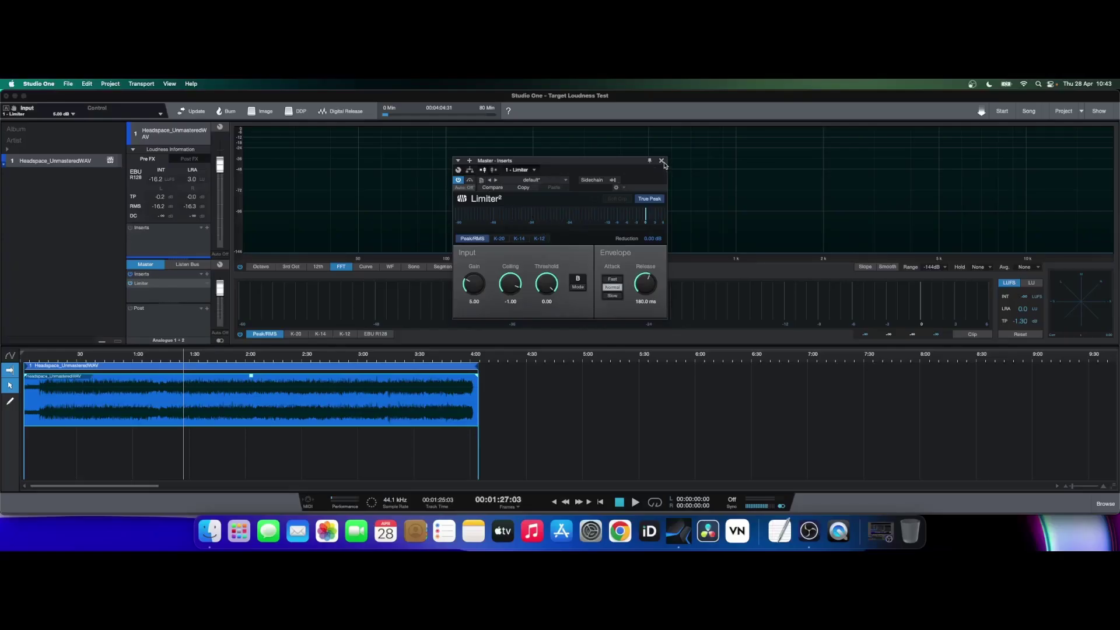
{"action": "left_click", "coordinate": [662, 160]}
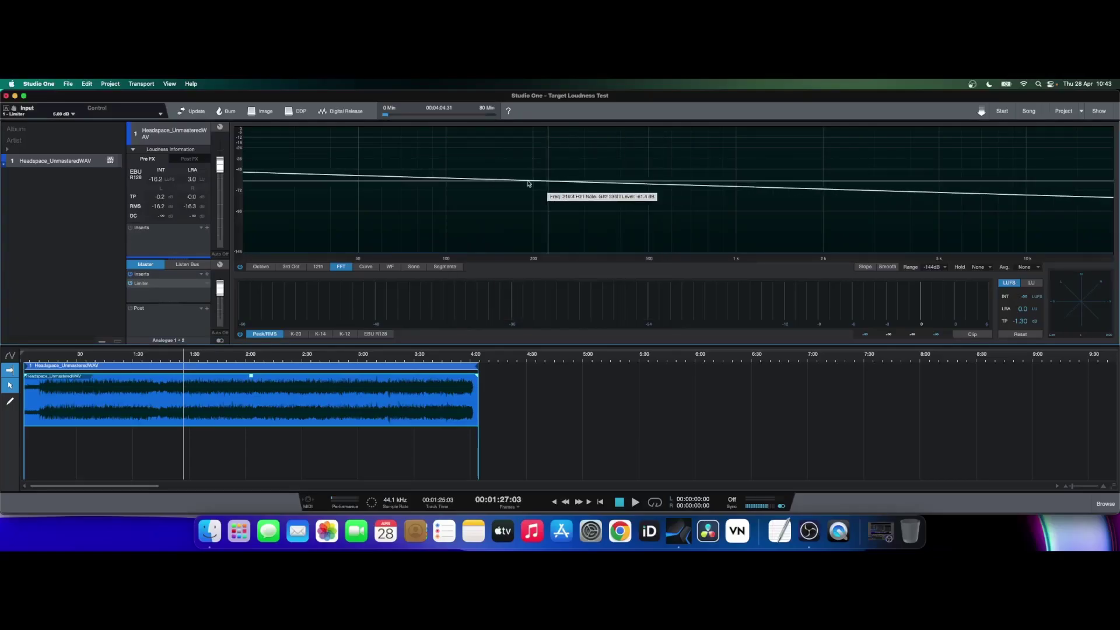
{"action": "left_click", "coordinate": [138, 150]}
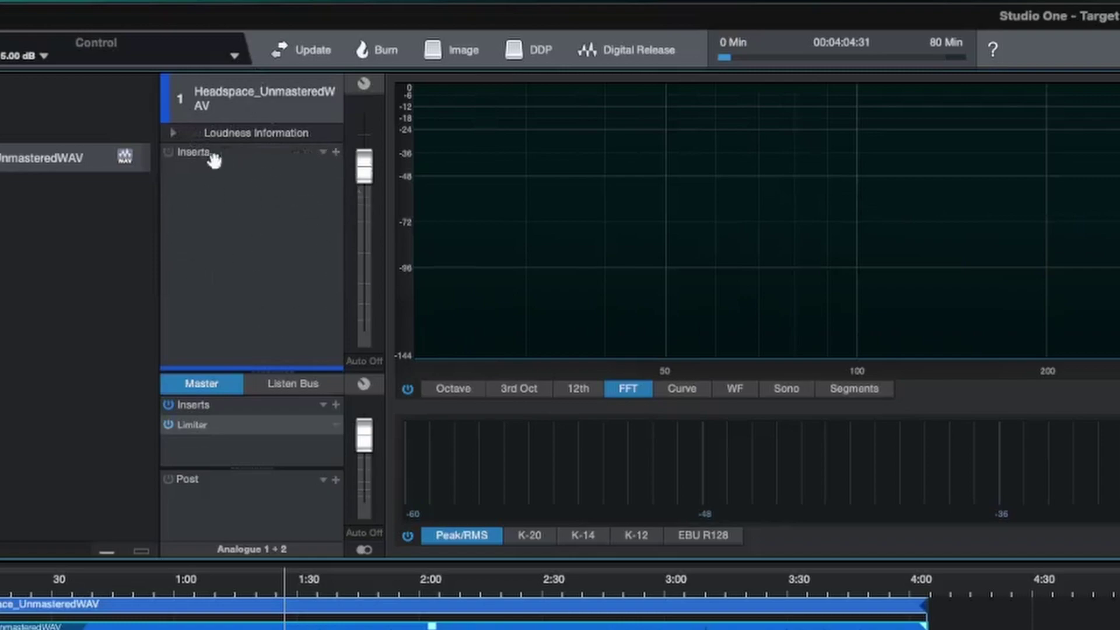
{"action": "left_click", "coordinate": [173, 135]}
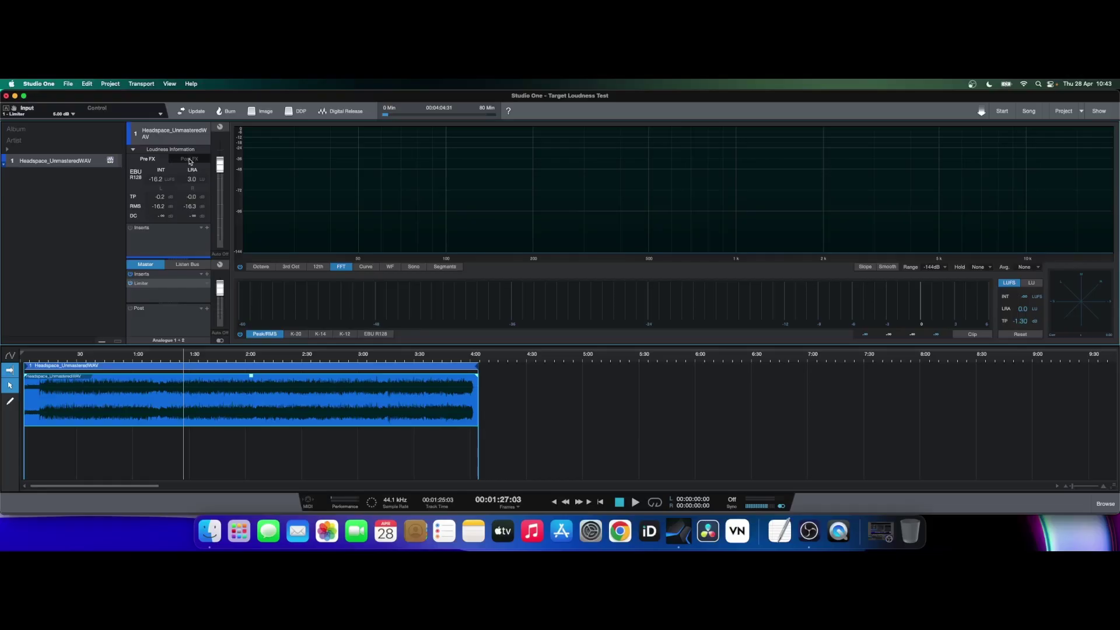
{"action": "left_click", "coordinate": [189, 160]}
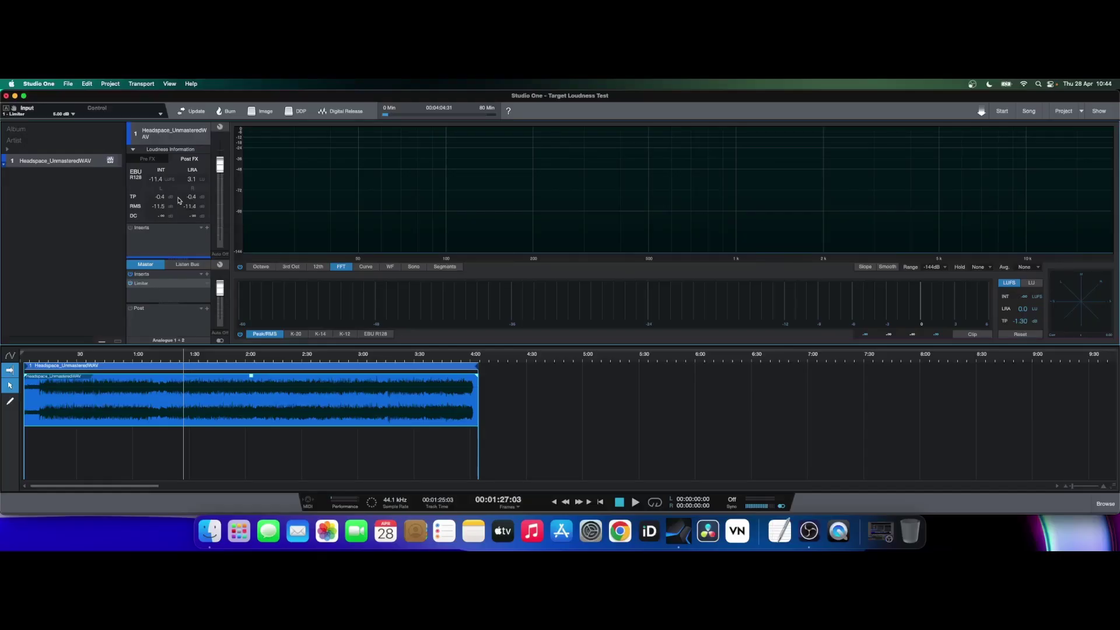
- Open the Digital Release settings, view the Spotify loudness preset, and set the loudness adjustment back to Apple Music
{"action": "left_click", "coordinate": [340, 111]}
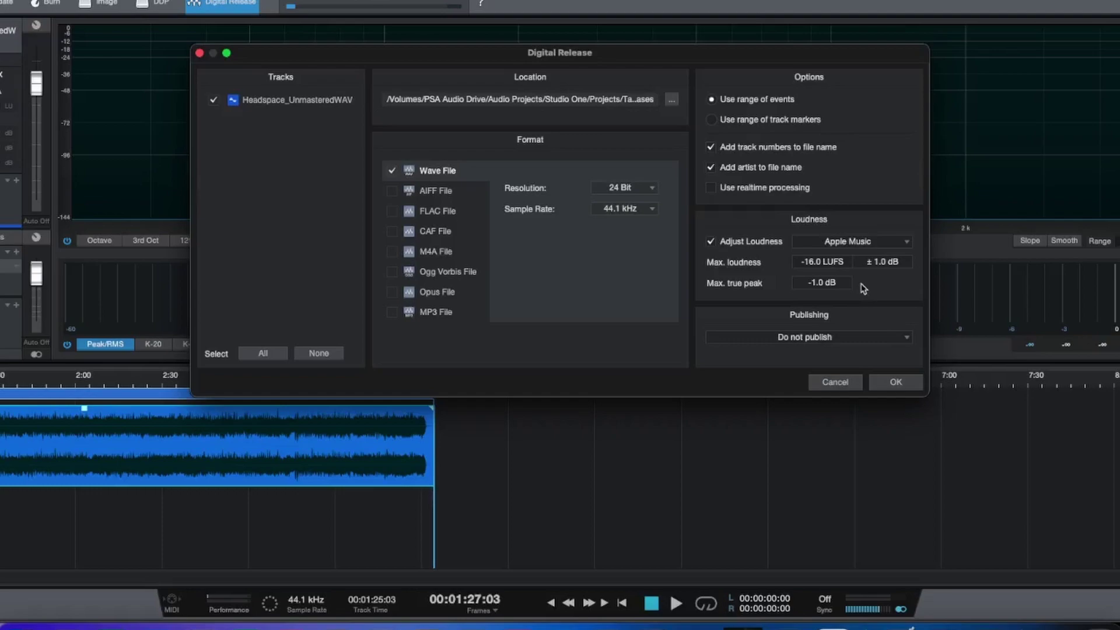
{"action": "left_click", "coordinate": [903, 246]}
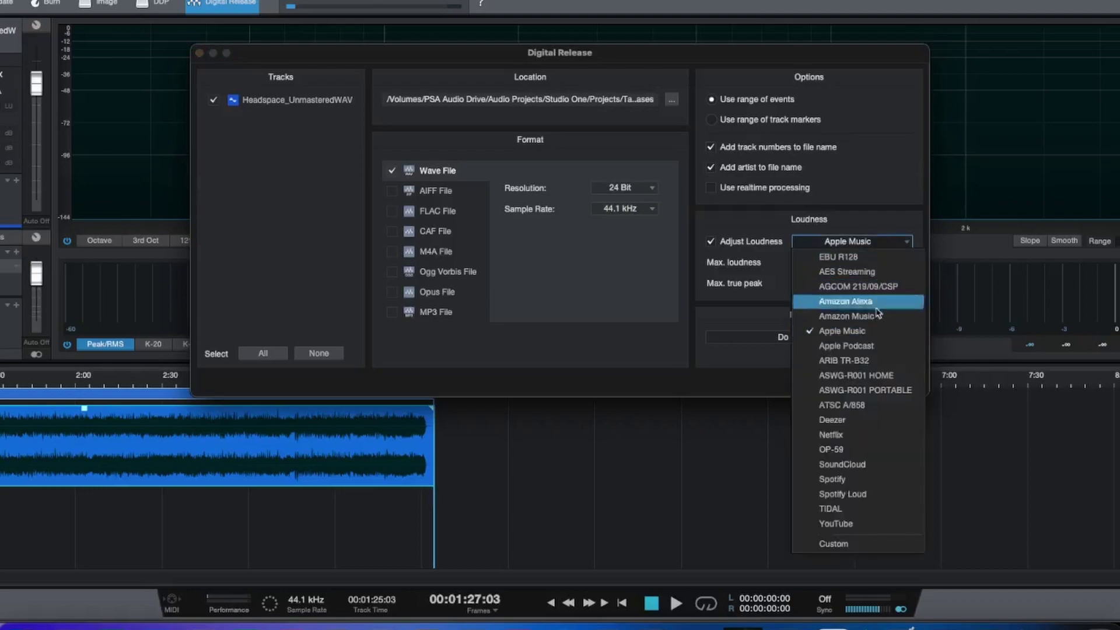
{"action": "left_click", "coordinate": [849, 480]}
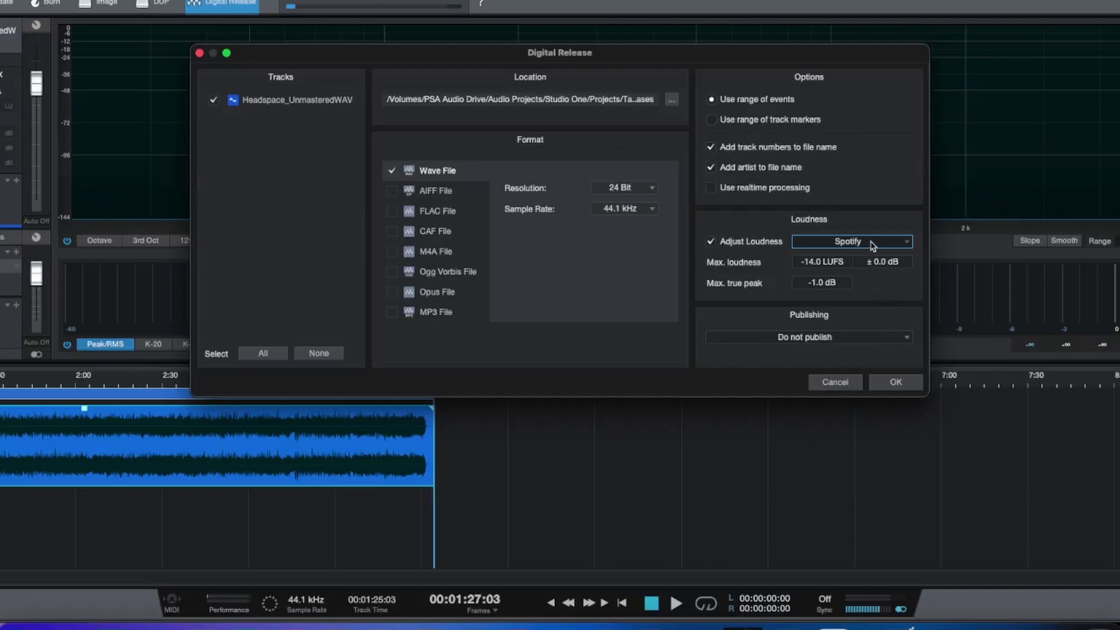
{"action": "left_click", "coordinate": [849, 244]}
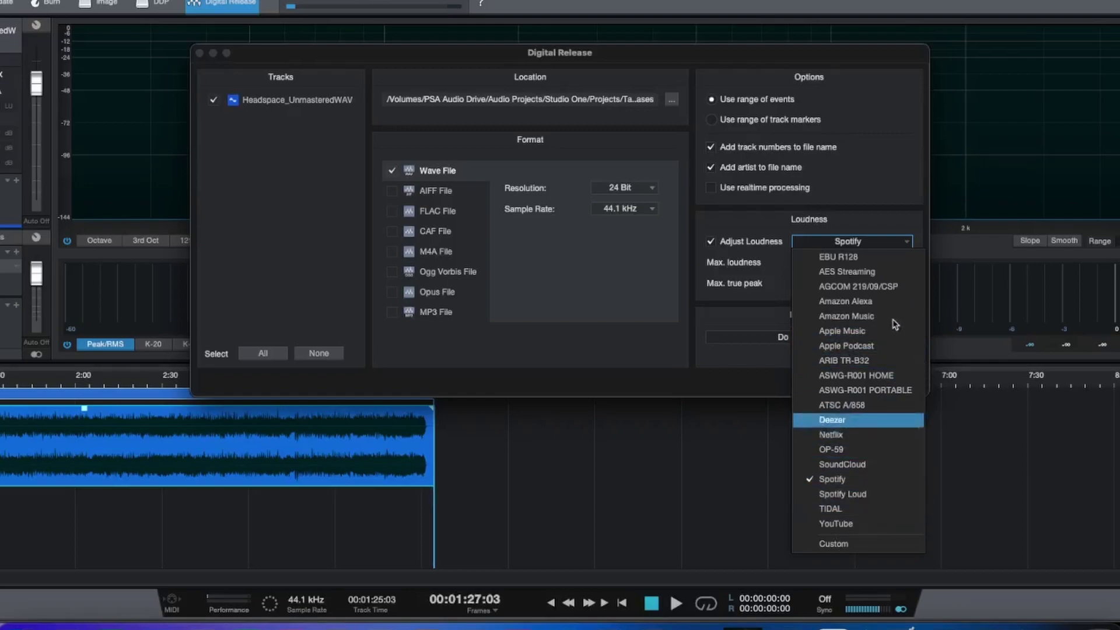
{"action": "left_click", "coordinate": [852, 332]}
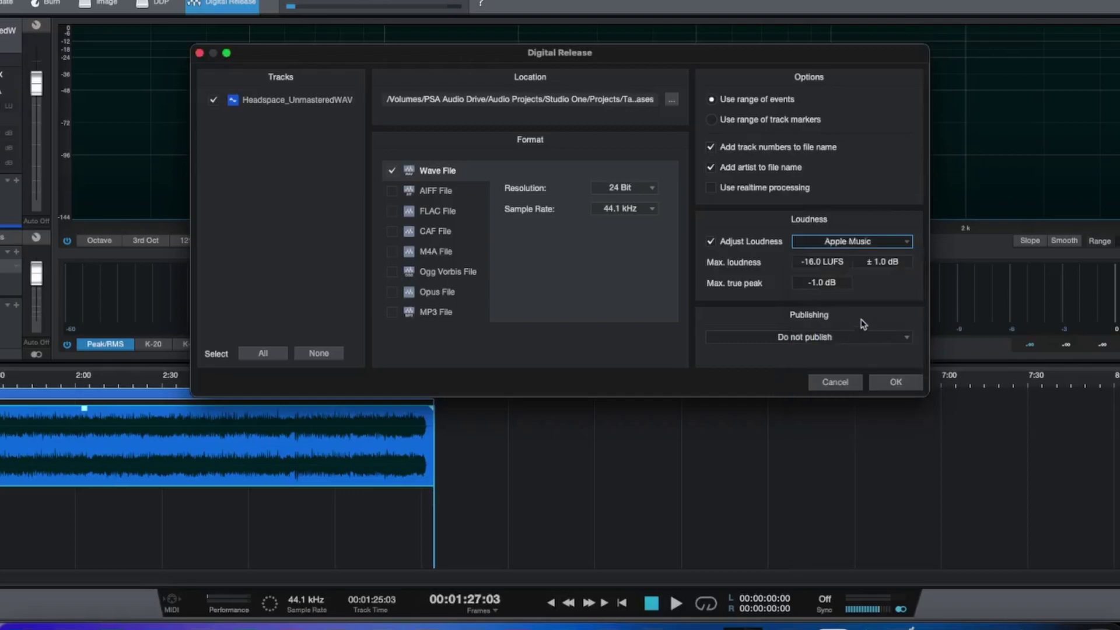
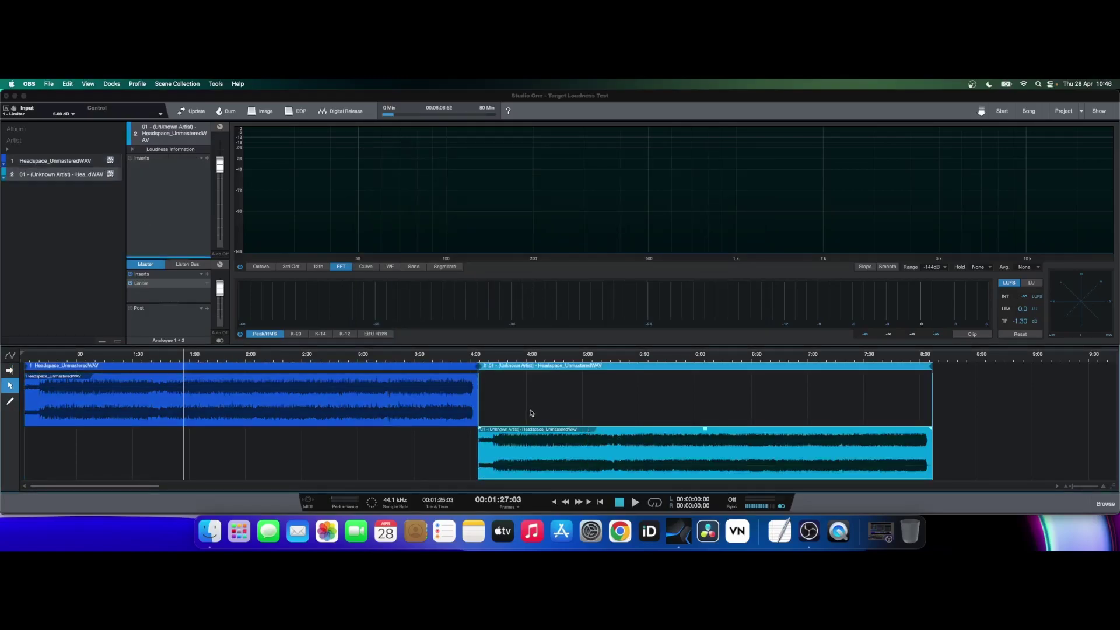
- Detect the loudness of the second track, the exported Headspace file, and show its loudness information
{"action": "left_click", "coordinate": [56, 177]}
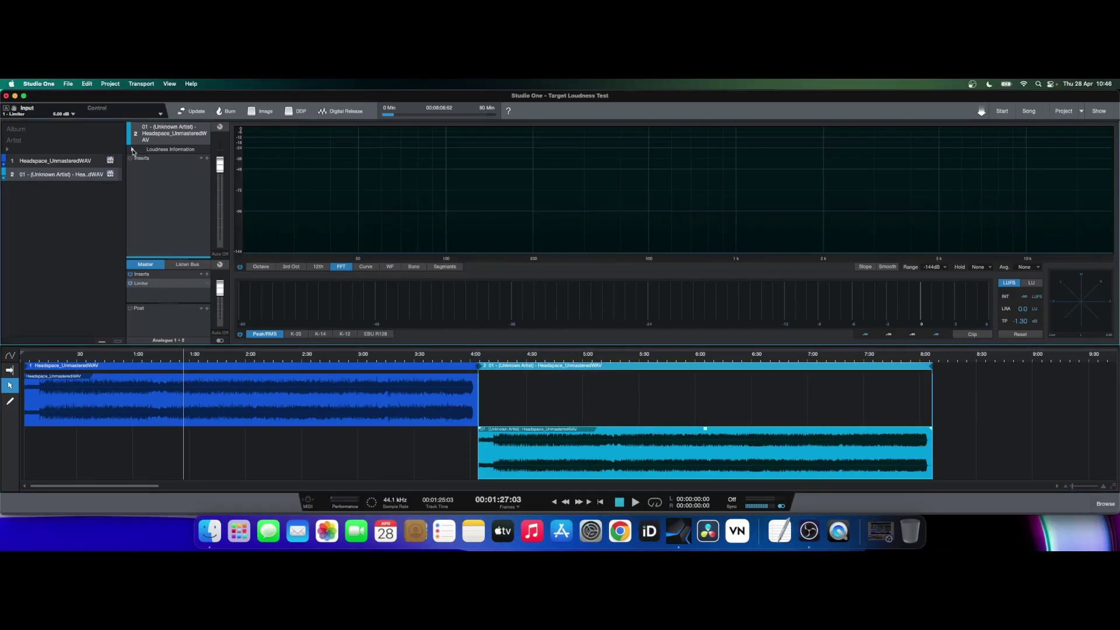
{"action": "left_click", "coordinate": [133, 150]}
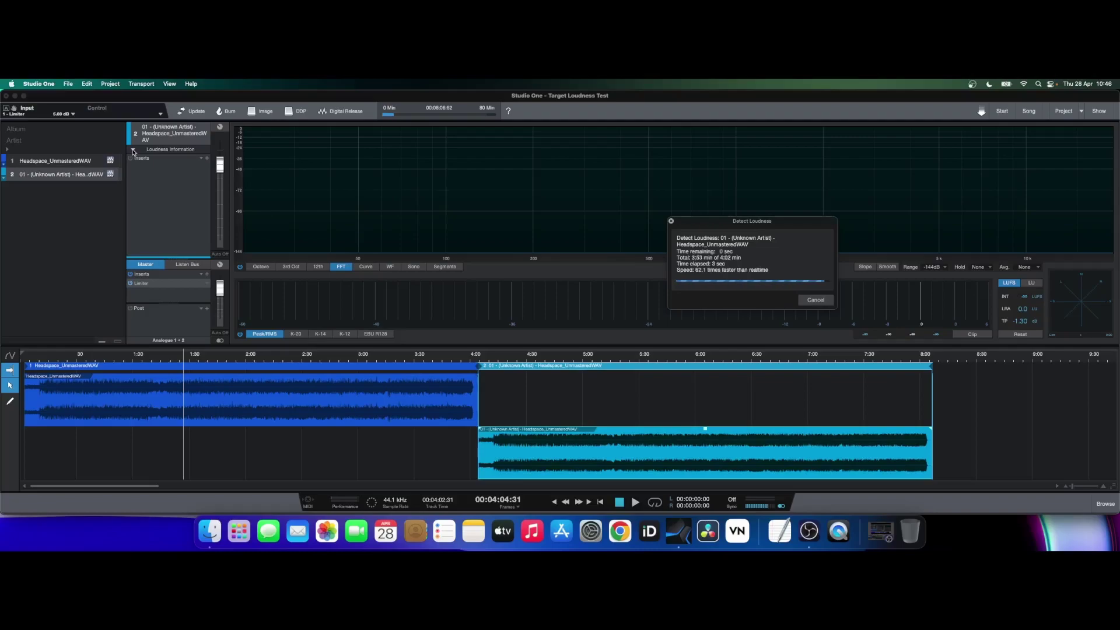
{"action": "left_click", "coordinate": [133, 150]}
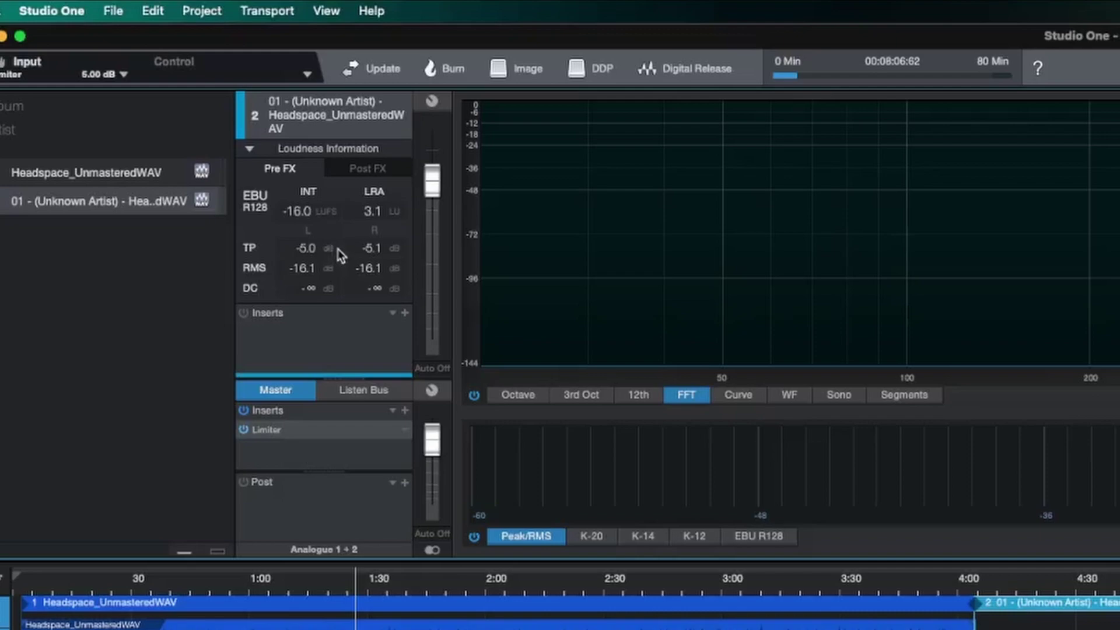
- Compare the first track's Pre FX and Post FX loudness and true peak values with the exported track's Pre FX values
{"action": "left_click", "coordinate": [159, 180]}
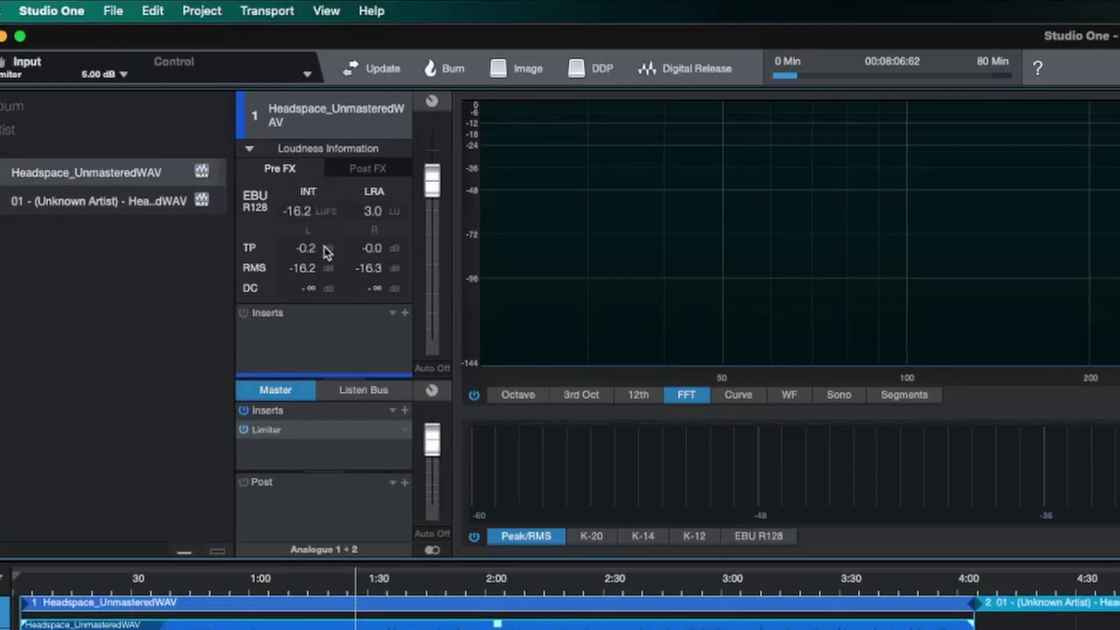
{"action": "left_click", "coordinate": [387, 168]}
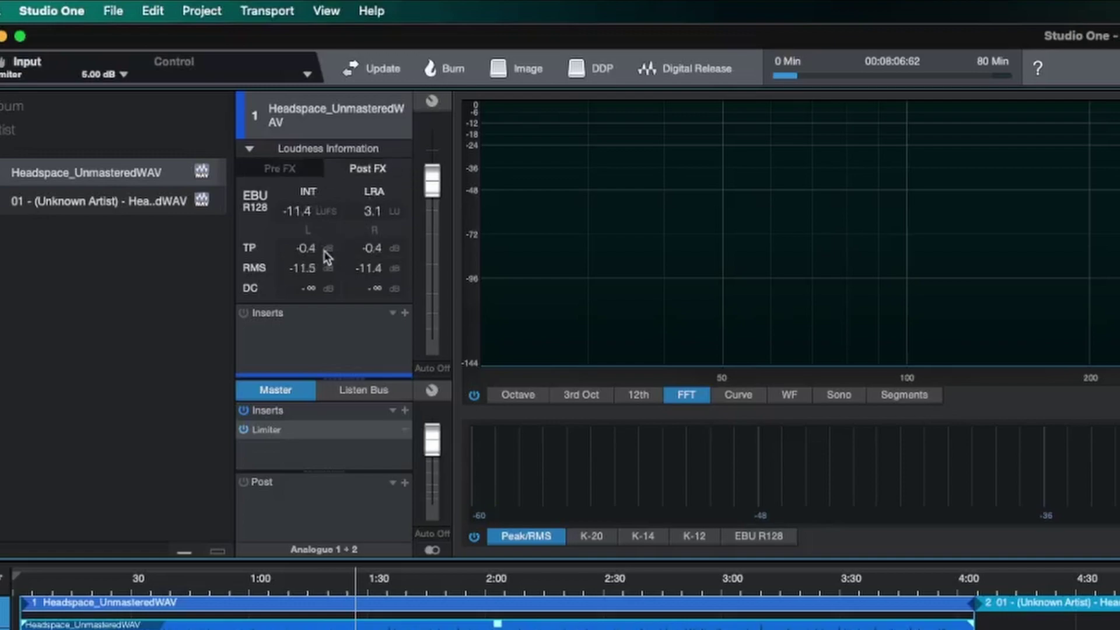
{"action": "left_click", "coordinate": [175, 200]}
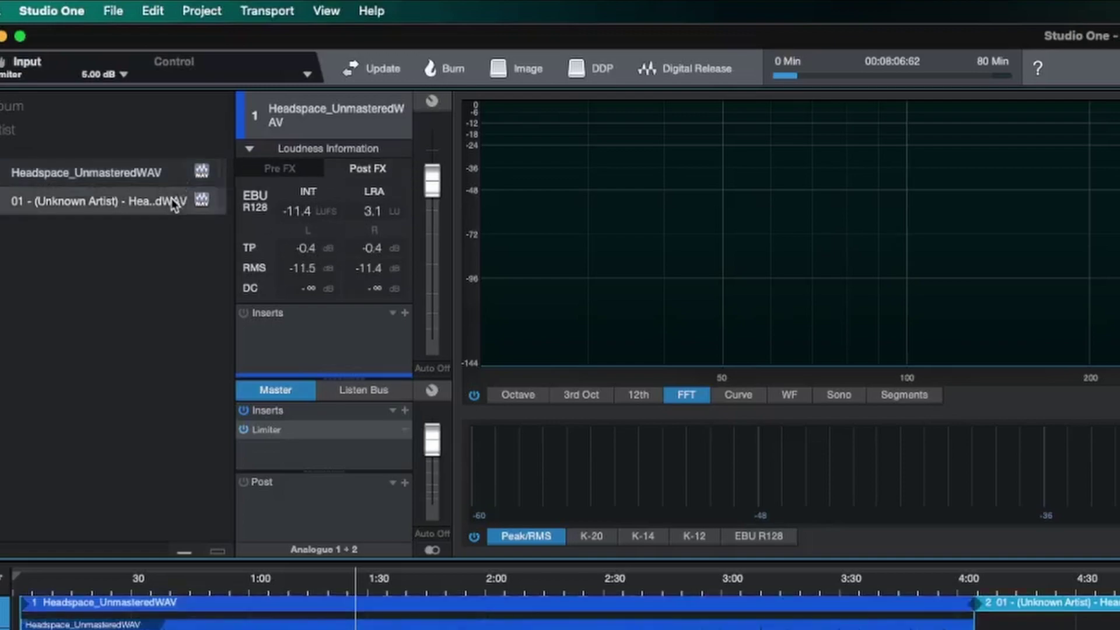
{"action": "left_click", "coordinate": [302, 169]}
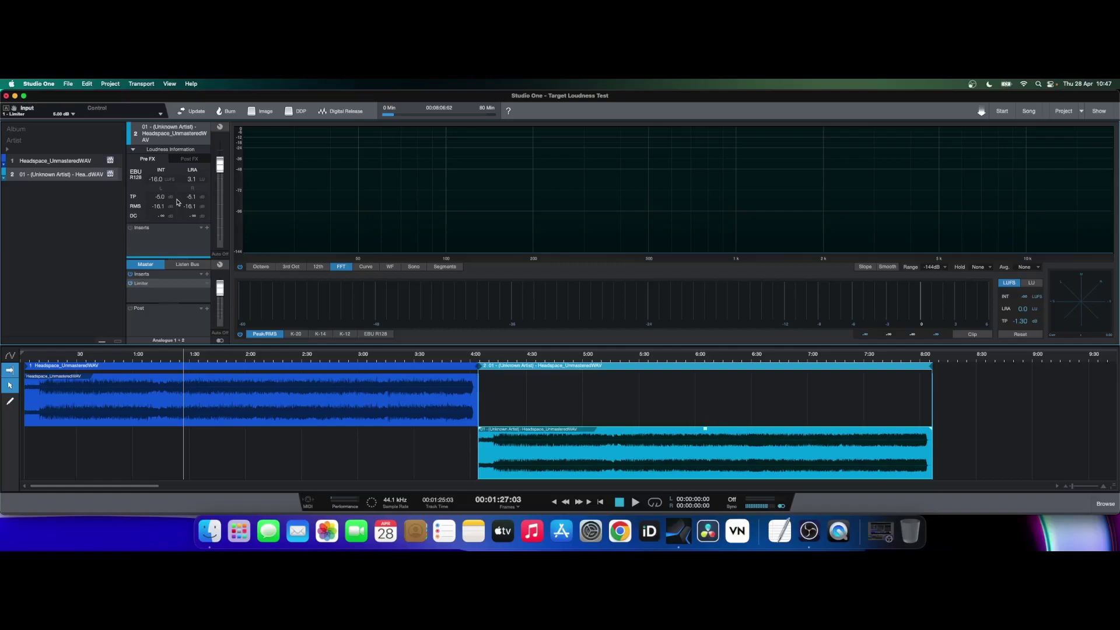
{"action": "left_click", "coordinate": [72, 161]}
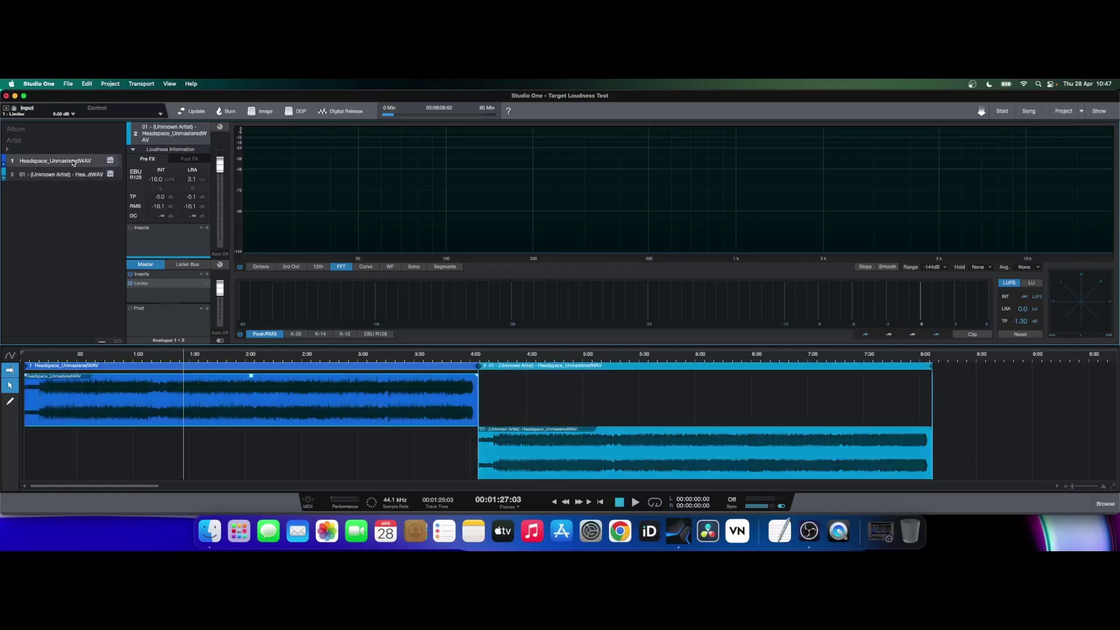
{"action": "left_click", "coordinate": [191, 158]}
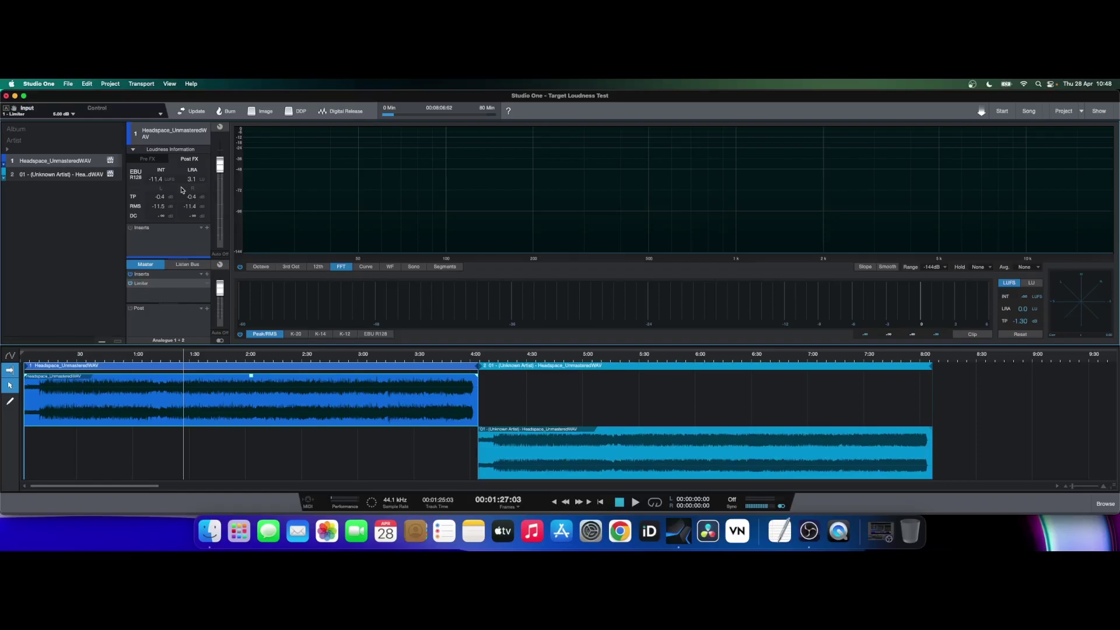
{"action": "left_click", "coordinate": [87, 177]}
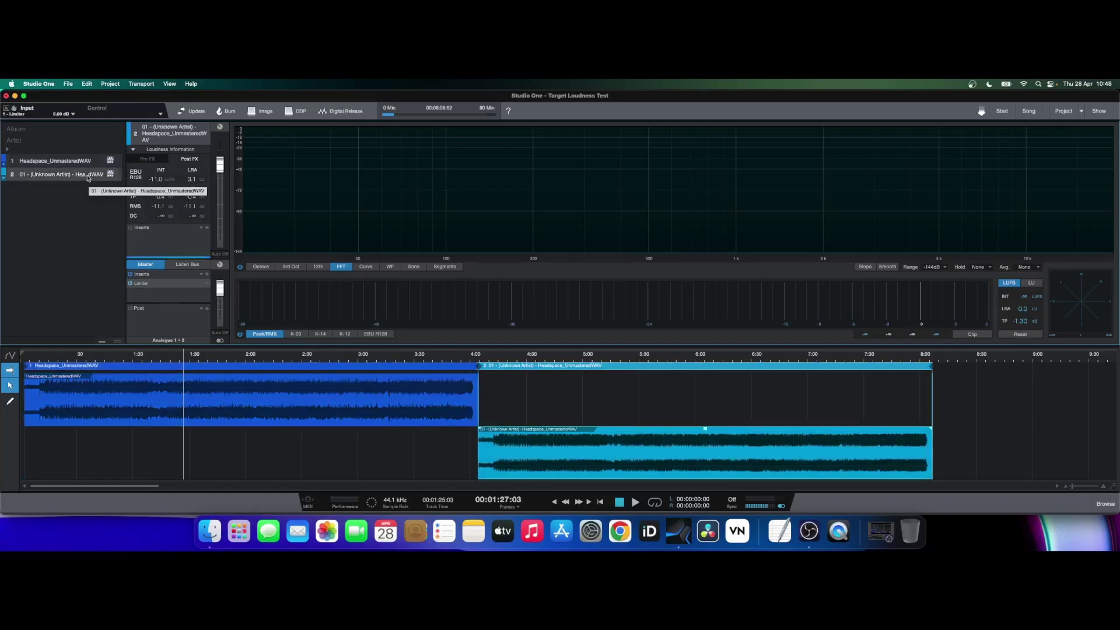
{"action": "left_click", "coordinate": [156, 160]}
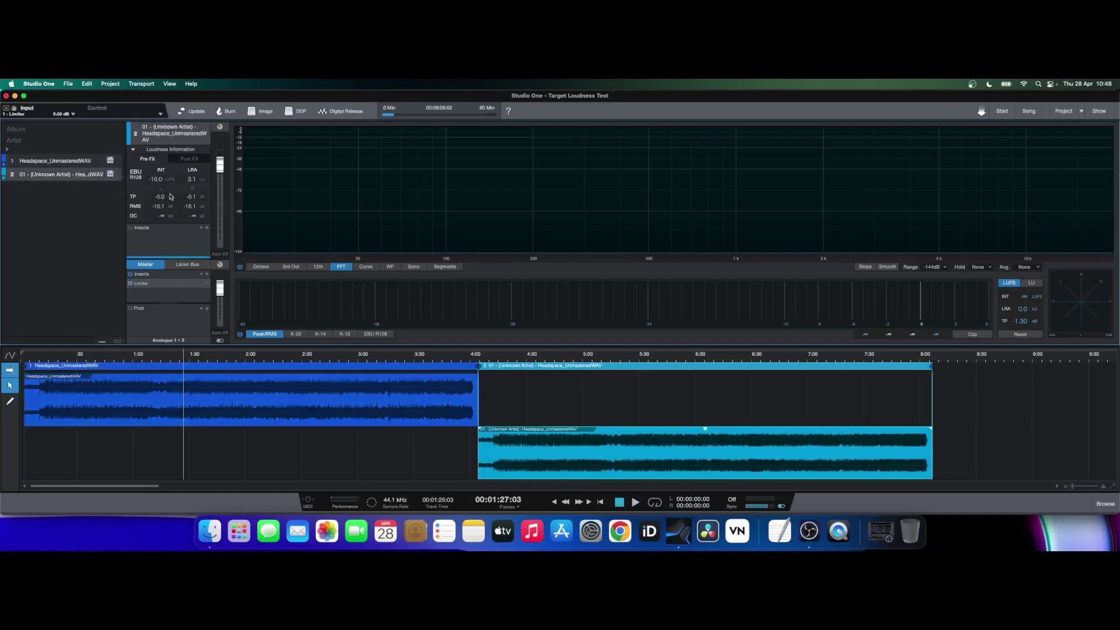
{"action": "left_click", "coordinate": [86, 166]}
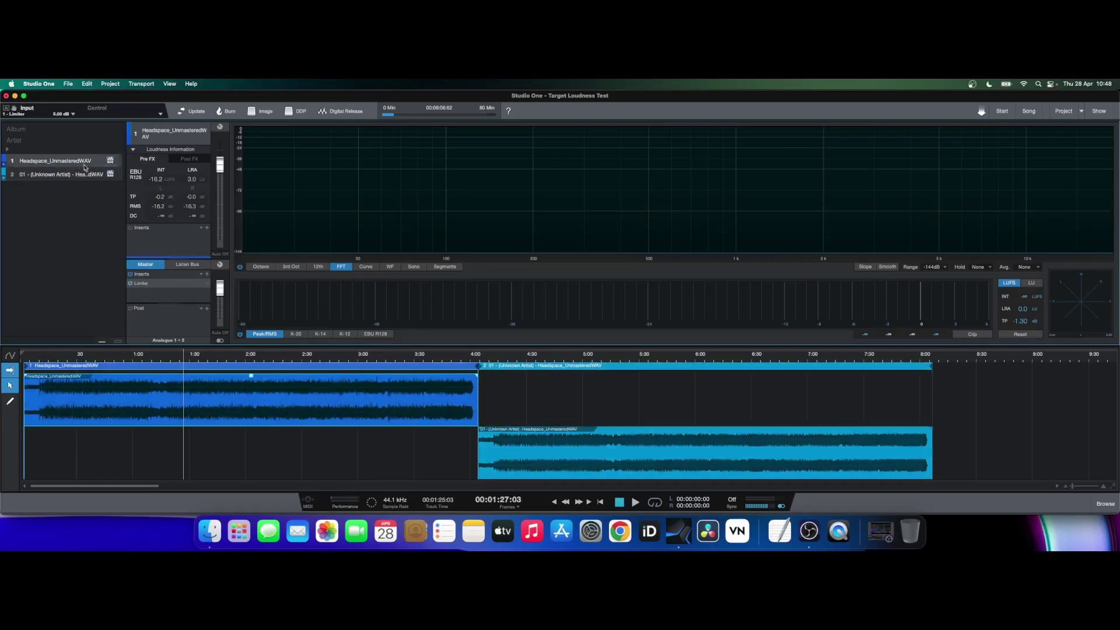
{"action": "left_click", "coordinate": [199, 158]}
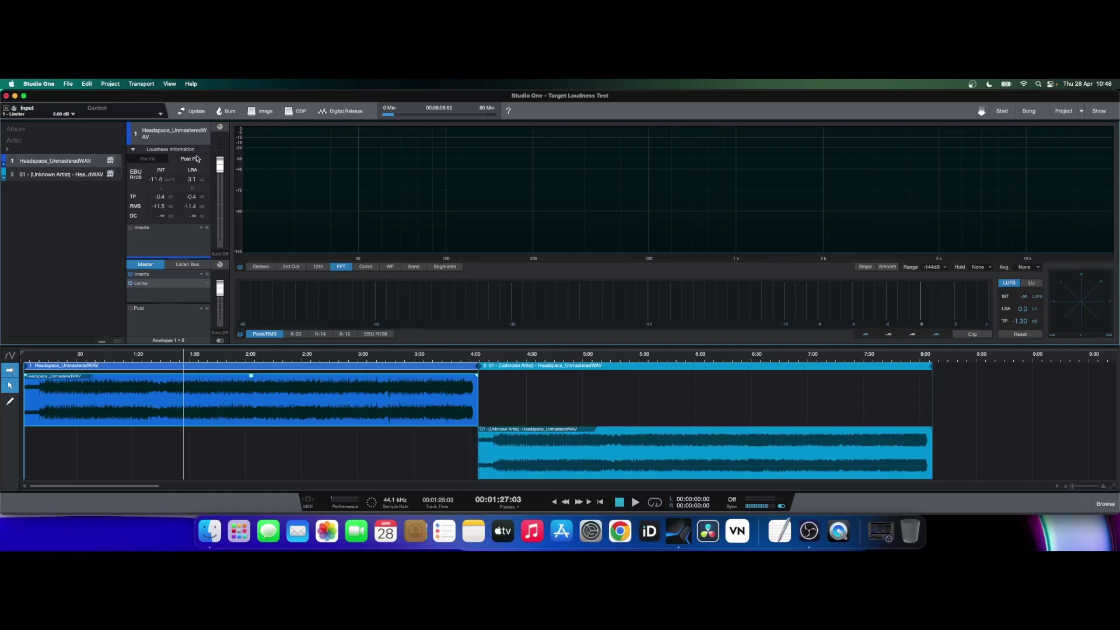
{"action": "left_click", "coordinate": [88, 175]}
{"action": "left_click", "coordinate": [146, 160]}
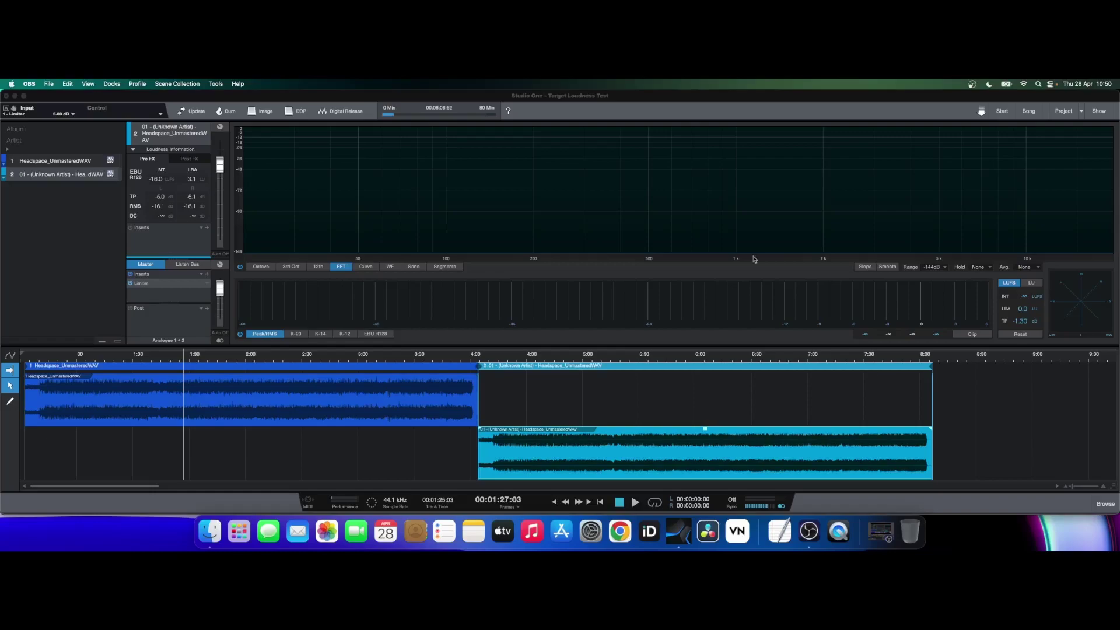
- Reopen the Digital Release settings and examine the available streaming loudness presets, keeping Apple Music selected
{"action": "left_click", "coordinate": [345, 116]}
{"action": "left_click", "coordinate": [346, 117]}
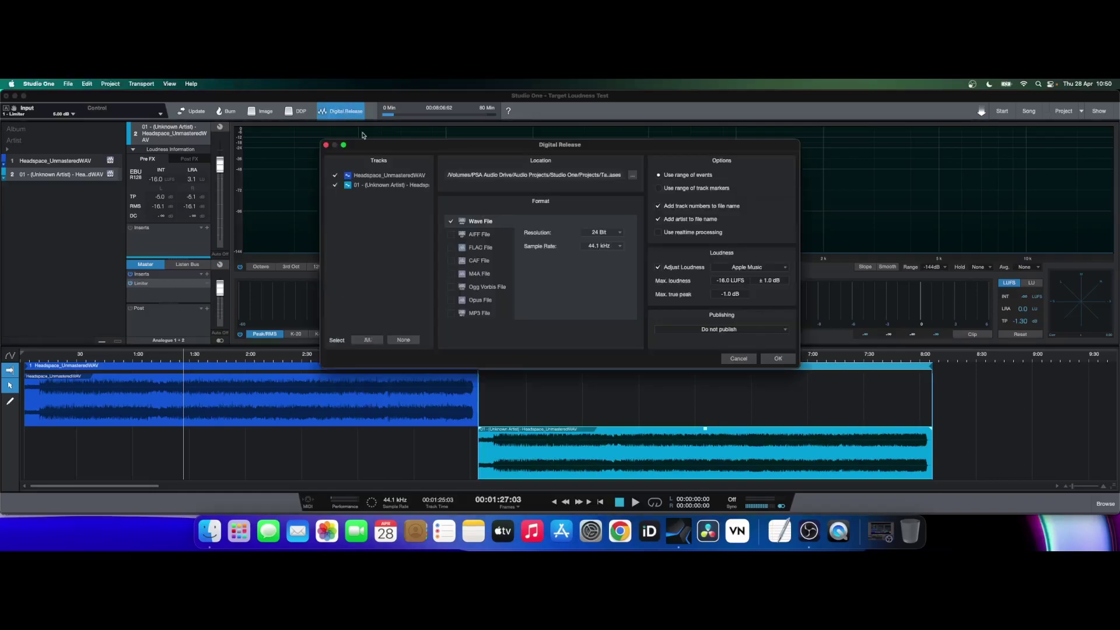
{"action": "left_click", "coordinate": [747, 269]}
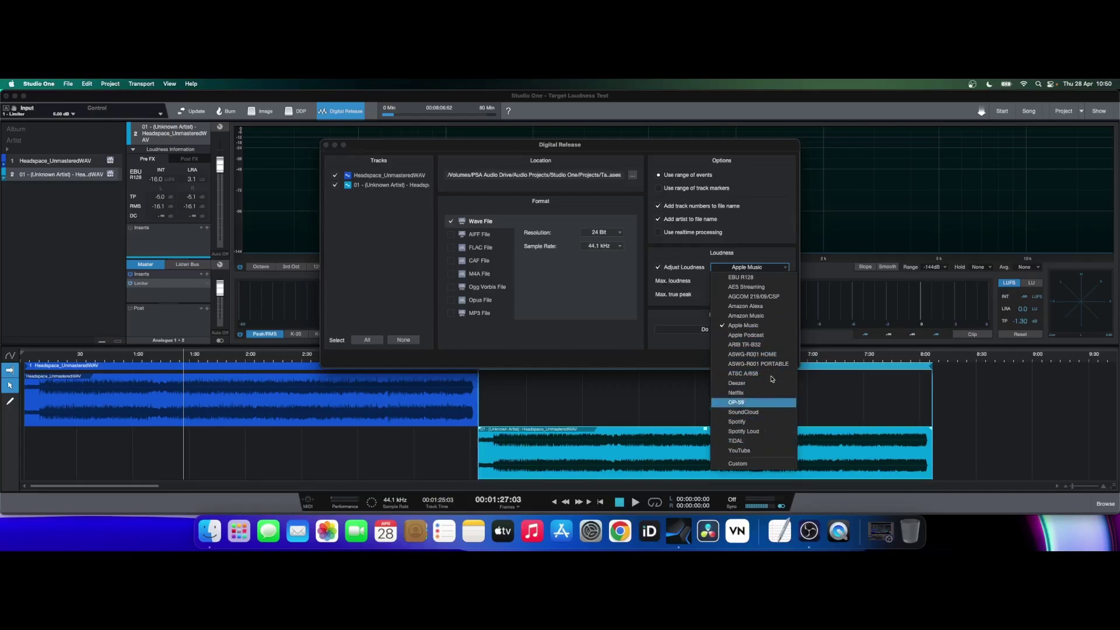
{"action": "left_click", "coordinate": [633, 399]}
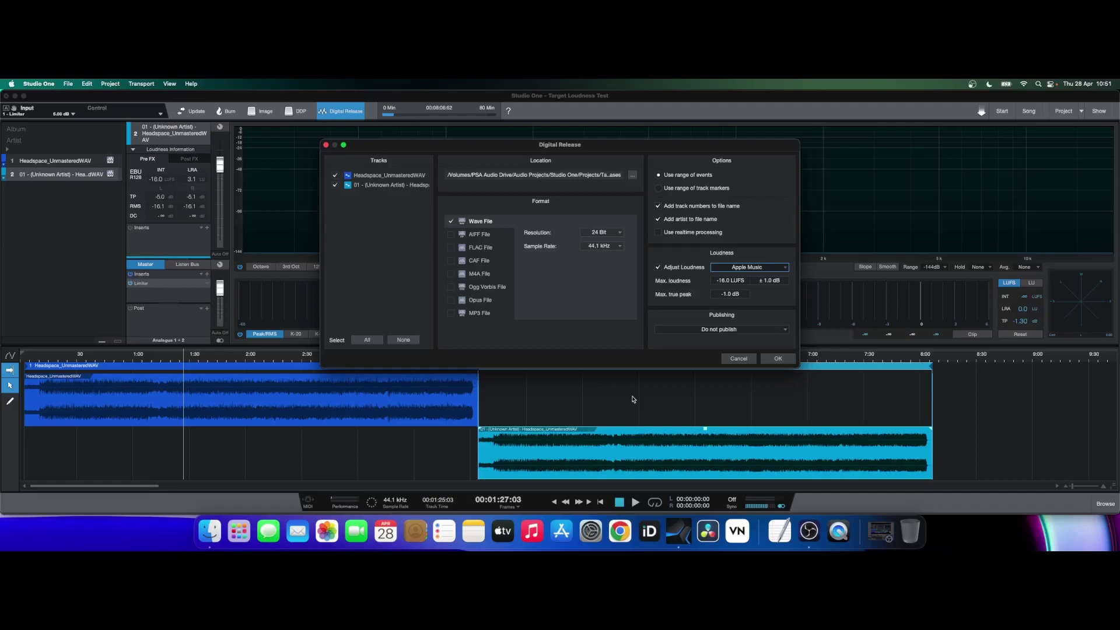
{"action": "left_click", "coordinate": [751, 268]}
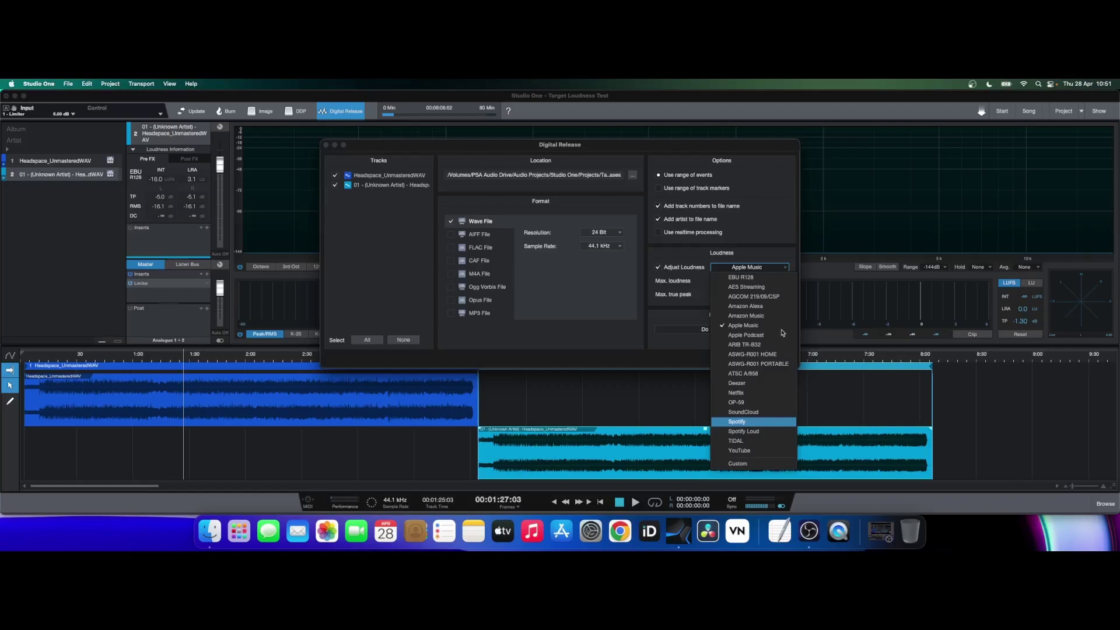
{"action": "left_click", "coordinate": [666, 402]}
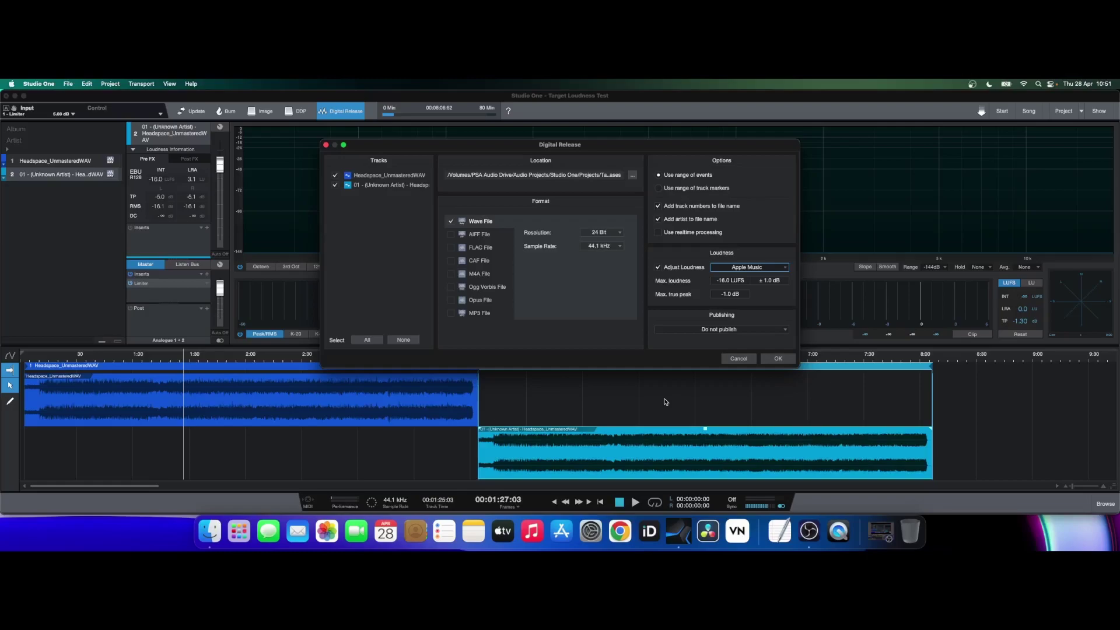
{"action": "left_click", "coordinate": [780, 270]}
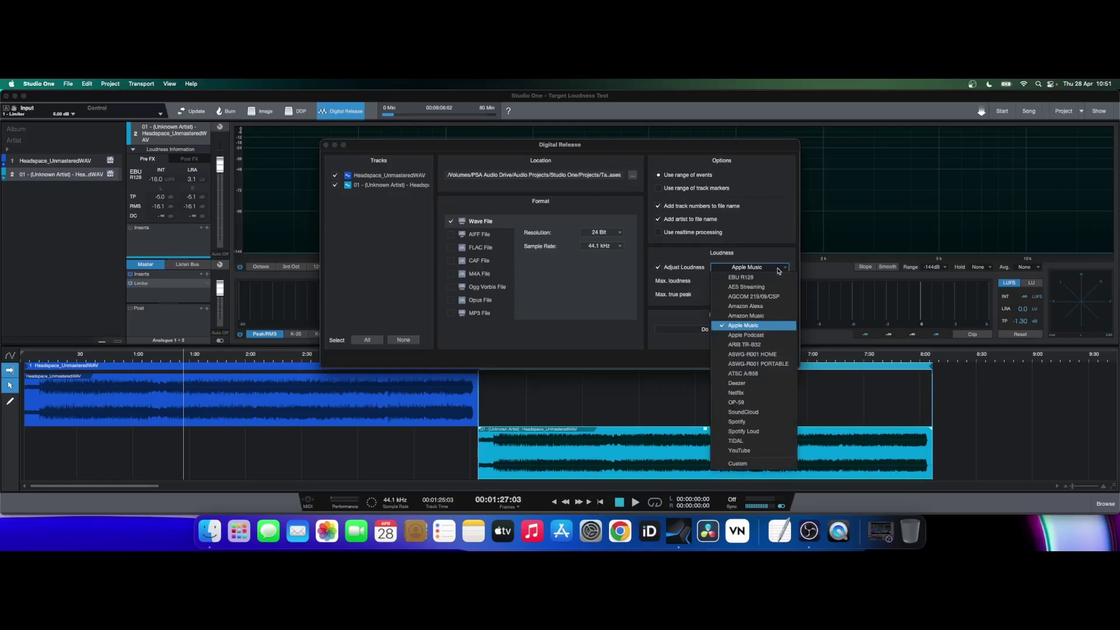
{"action": "left_click", "coordinate": [672, 409]}
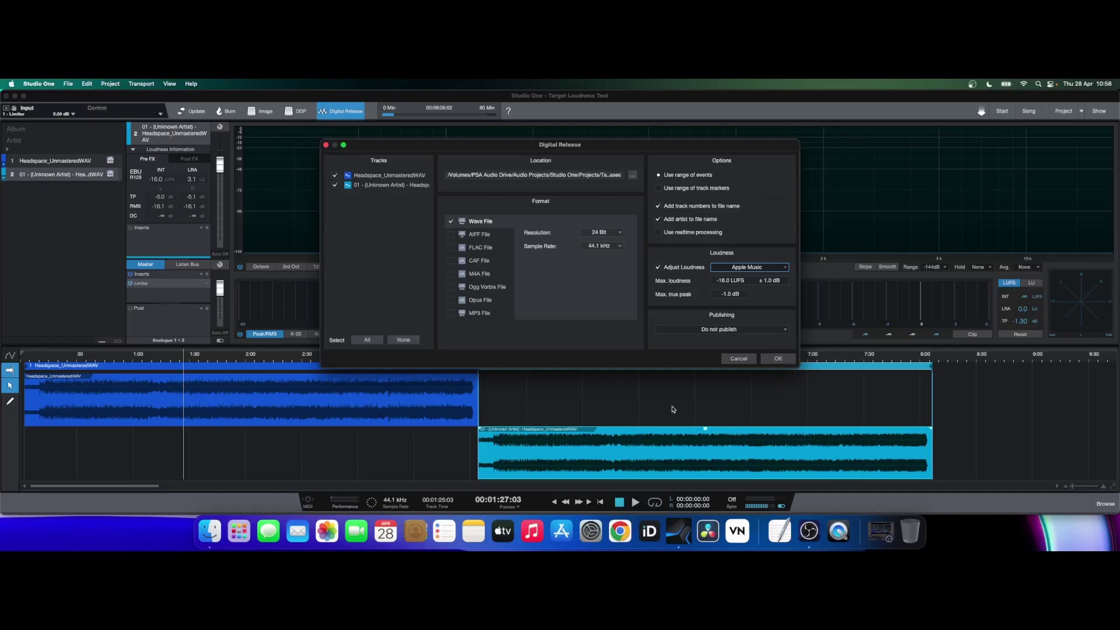
- Set the release's loudness adjustment to the Spotify preset and enable Ogg Vorbis File as an additional export format
{"action": "left_click", "coordinate": [758, 268]}
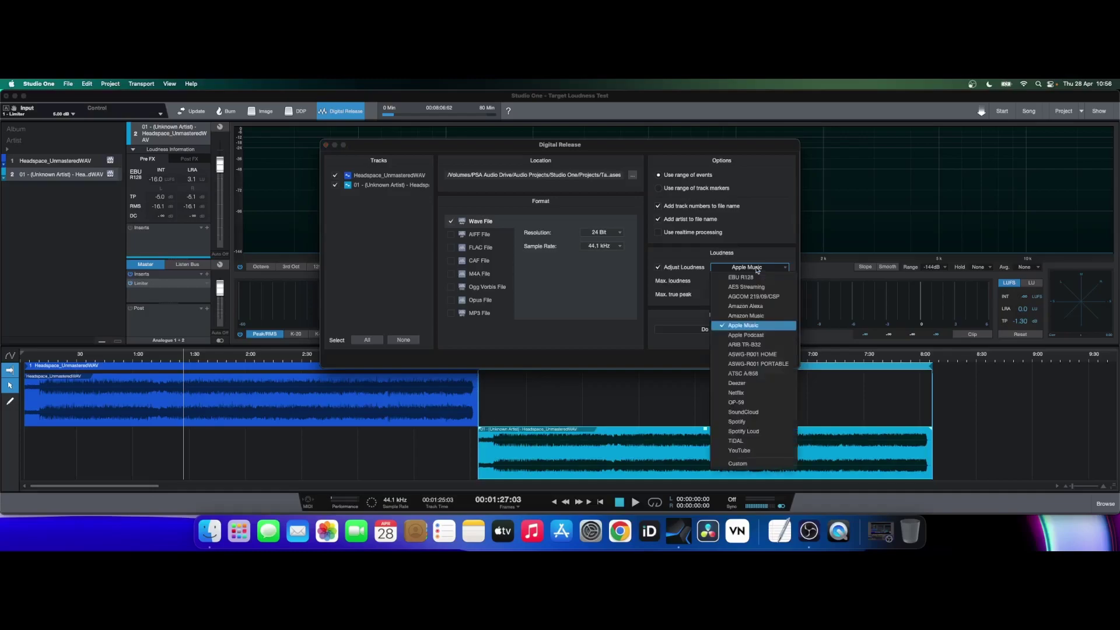
{"action": "left_click", "coordinate": [746, 421]}
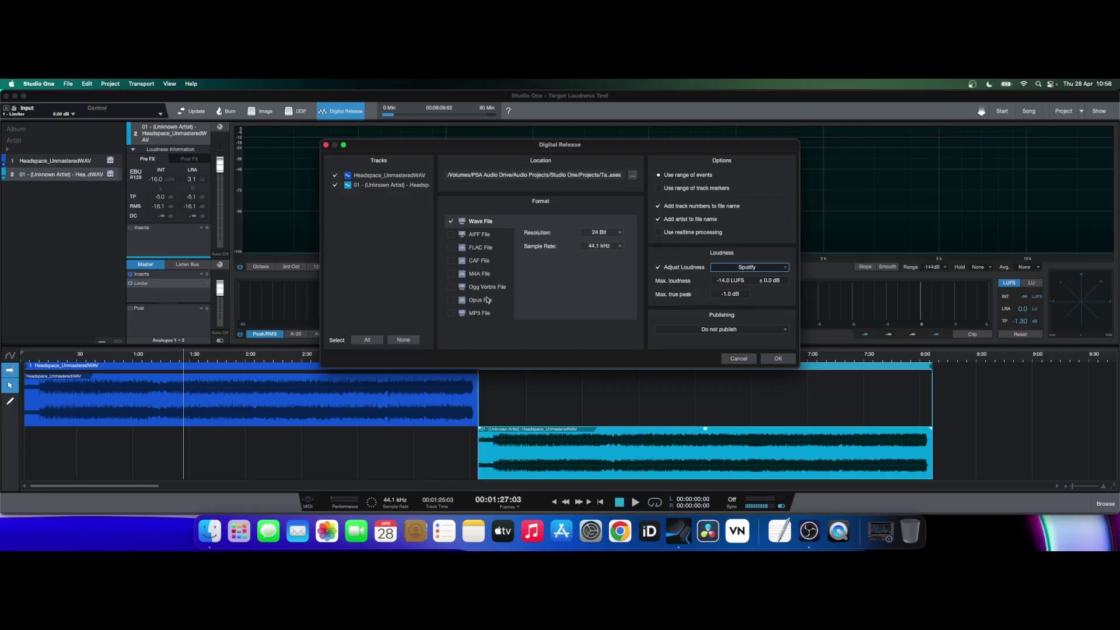
{"action": "left_click", "coordinate": [451, 287]}
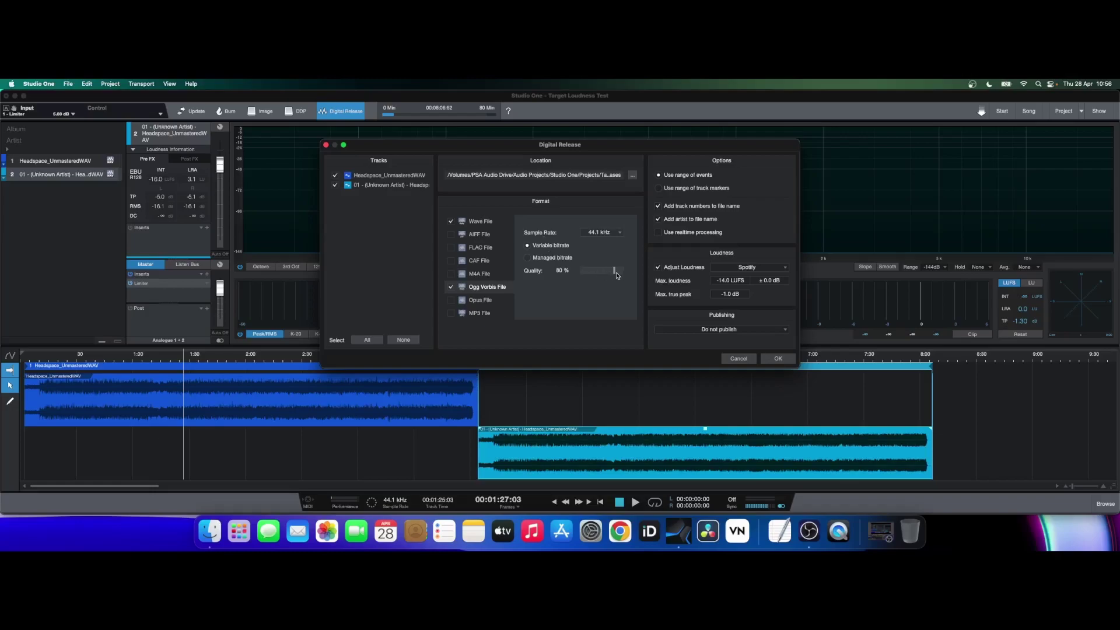
- Set the Ogg Vorbis quality to 100 % and the release's loudness adjustment to the Apple Music preset
{"action": "left_click_drag", "start_coordinate": [616, 273], "coordinate": [640, 278]}
{"action": "left_click", "coordinate": [729, 269]}
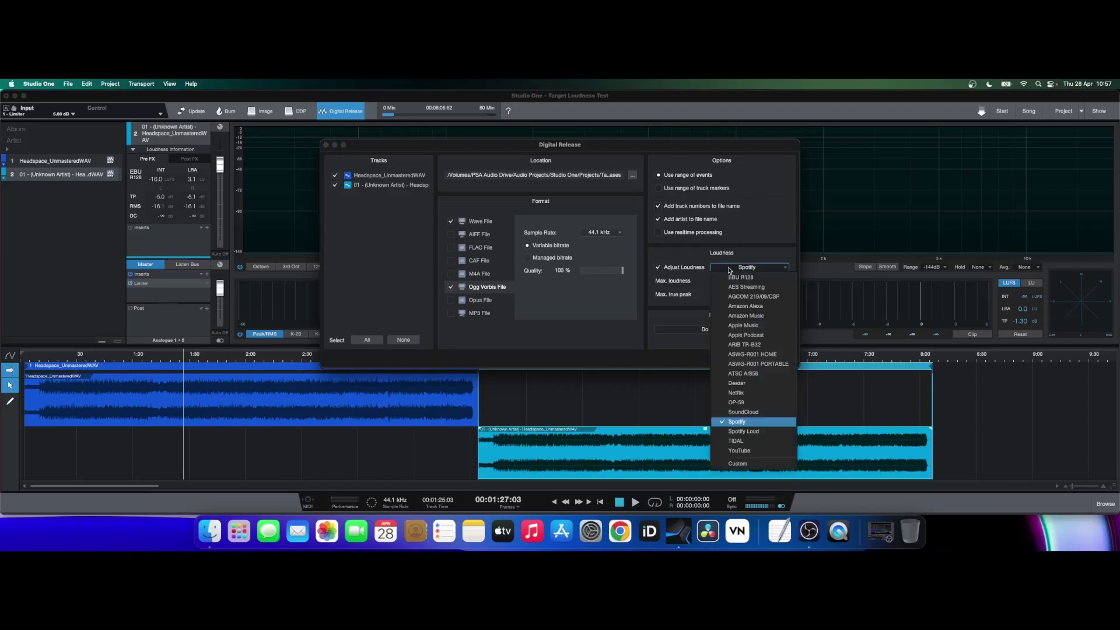
{"action": "left_click", "coordinate": [755, 330]}
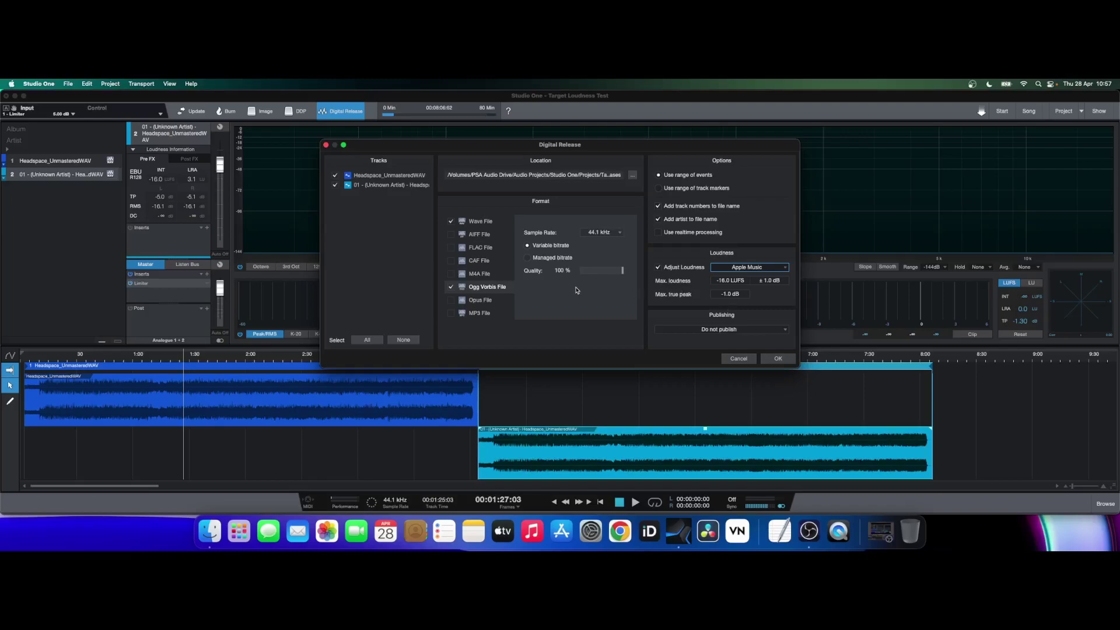
- Make AIFF File the only export format, disabling Wave and Ogg Vorbis, and set its resolution to 24 Bit
{"action": "left_click", "coordinate": [451, 234]}
{"action": "left_click", "coordinate": [451, 287]}
{"action": "left_click", "coordinate": [452, 223]}
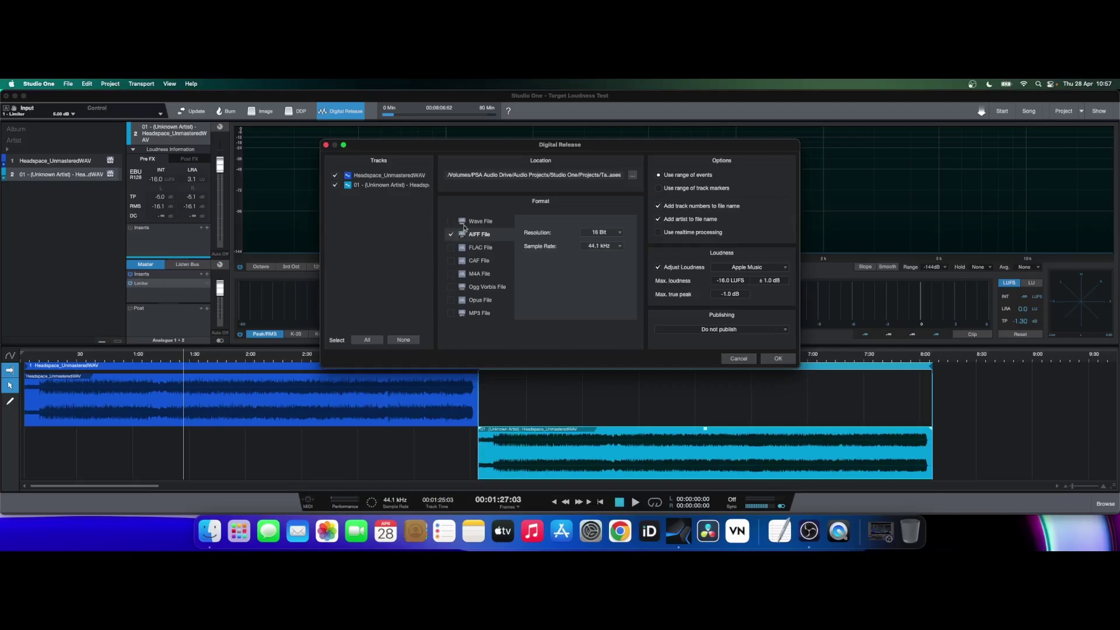
{"action": "left_click", "coordinate": [621, 233]}
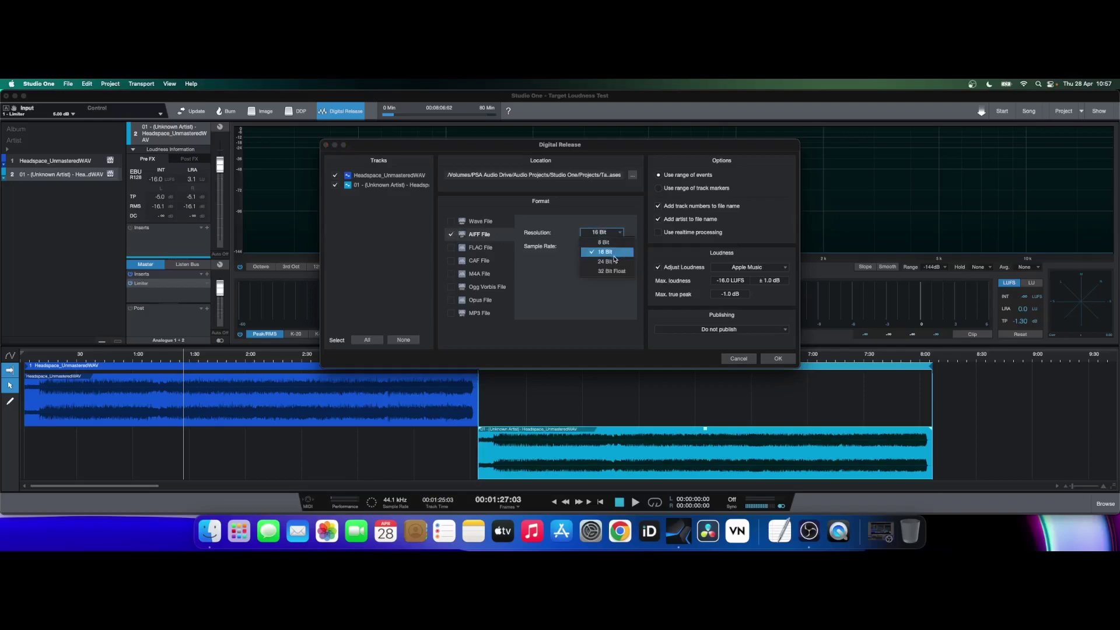
{"action": "left_click", "coordinate": [615, 261]}
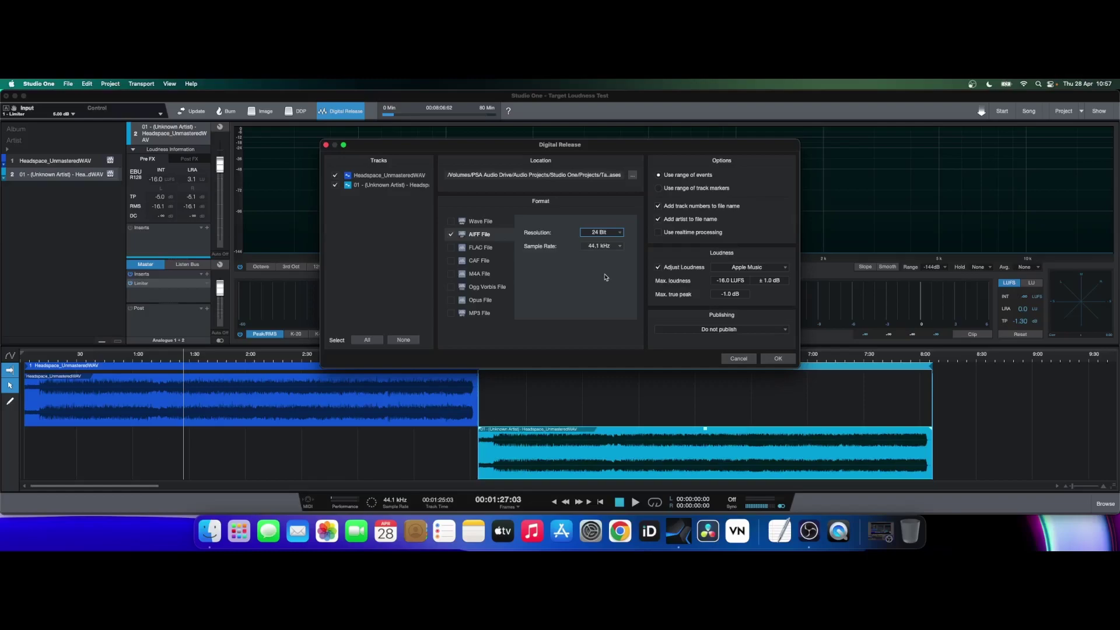
- Dismiss the Digital Release settings without exporting and show the Post FX loudness information of the first track, Headspace_UnmasteredWAV
{"action": "key", "text": "super+Tab"}
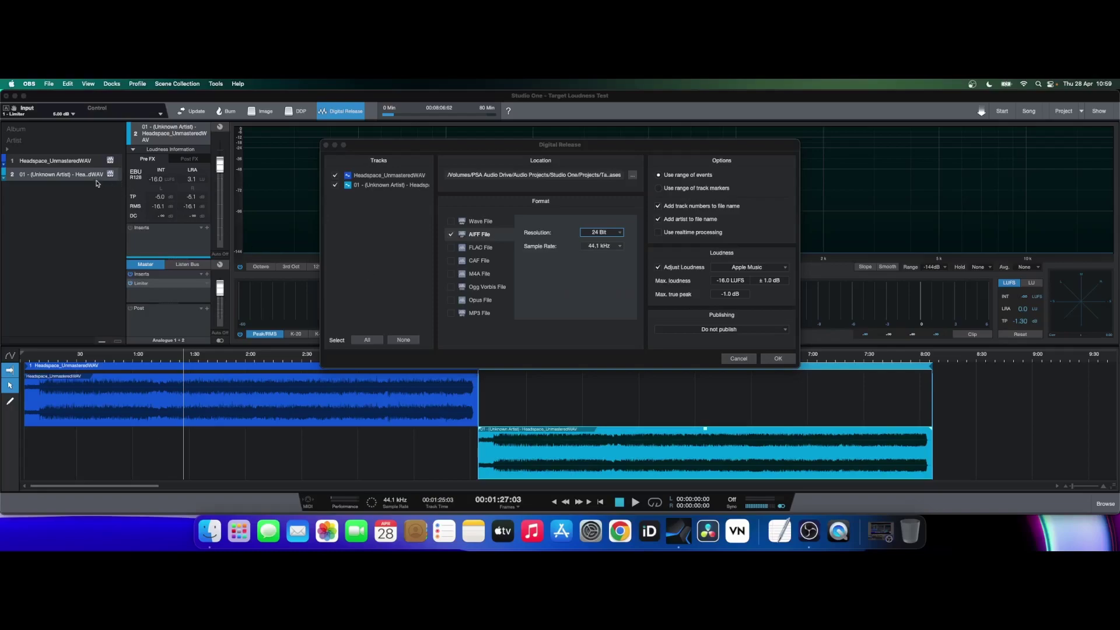
{"action": "left_click", "coordinate": [68, 167]}
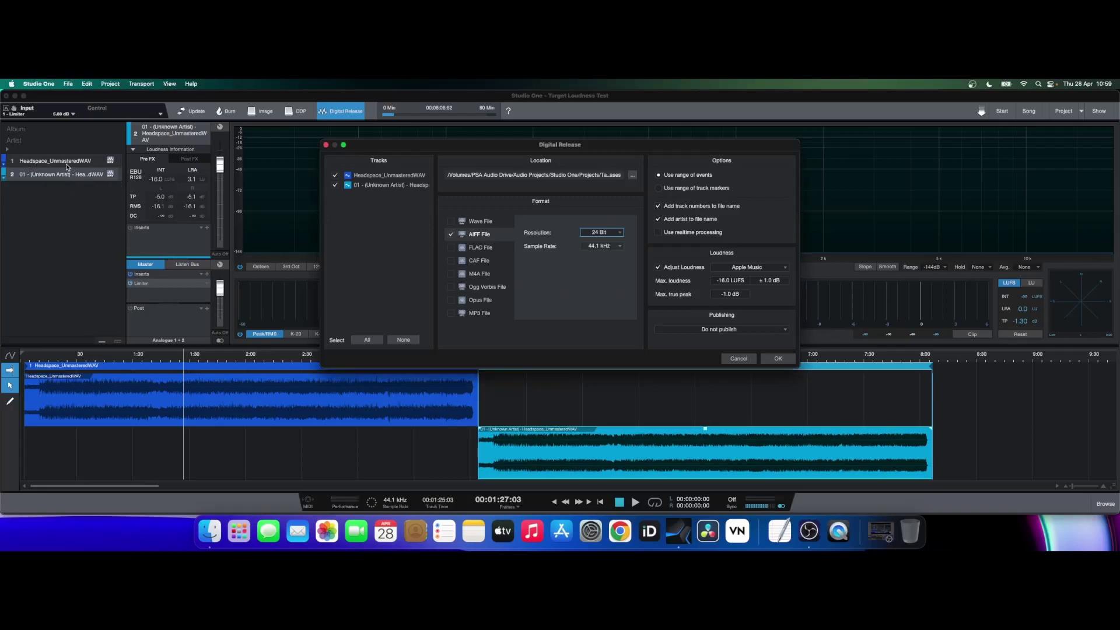
{"action": "left_click", "coordinate": [752, 362]}
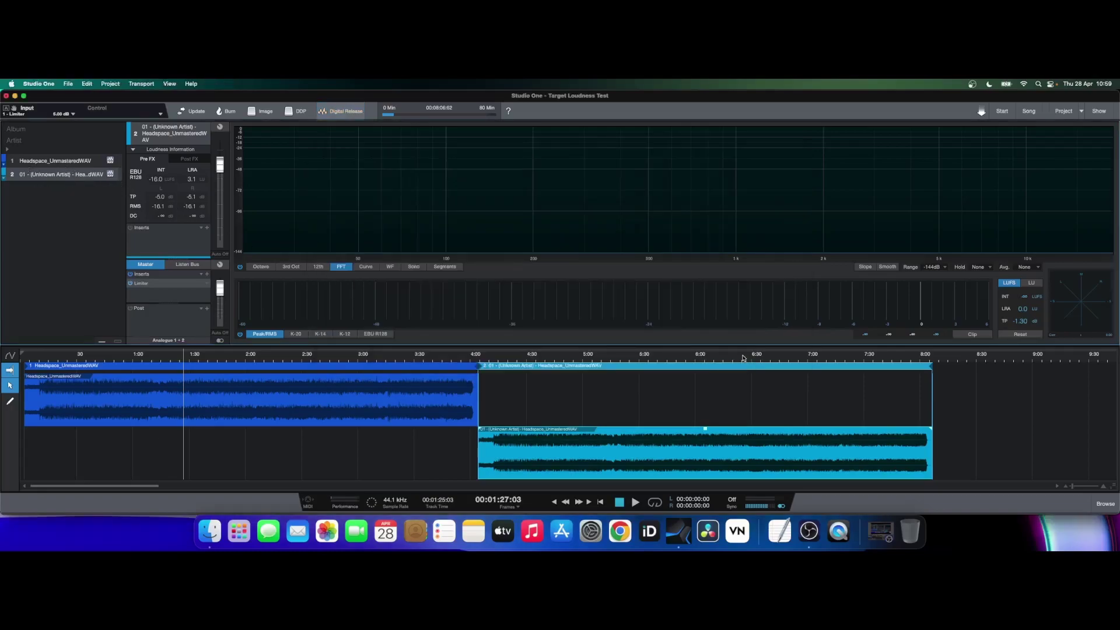
{"action": "left_click", "coordinate": [87, 164]}
{"action": "left_click", "coordinate": [201, 159]}
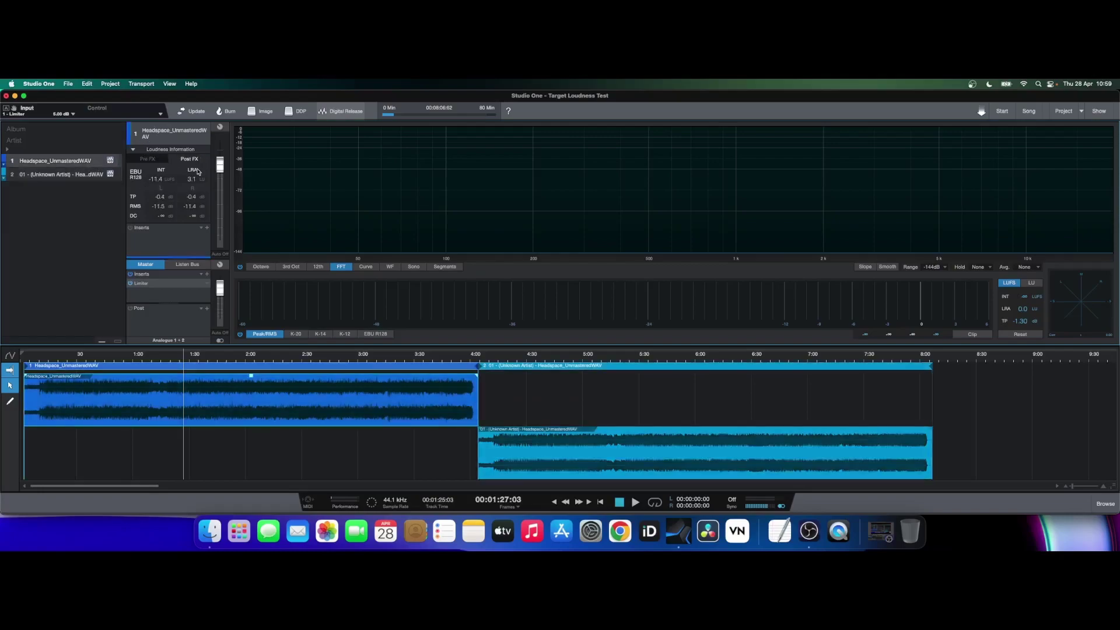